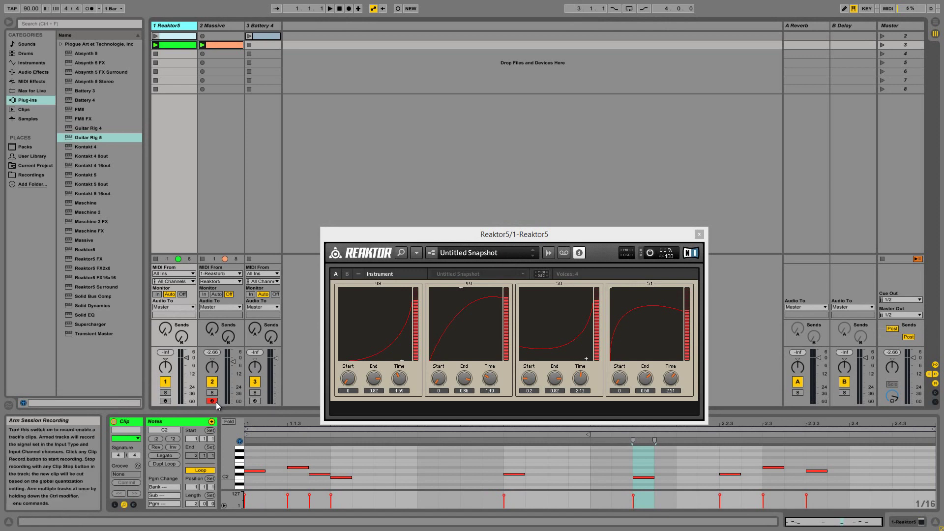
# Stop the playing clips, select envelope 48 in the Reaktor5 ensemble, and relaunch track 1's clip
pyautogui.click(881, 52)
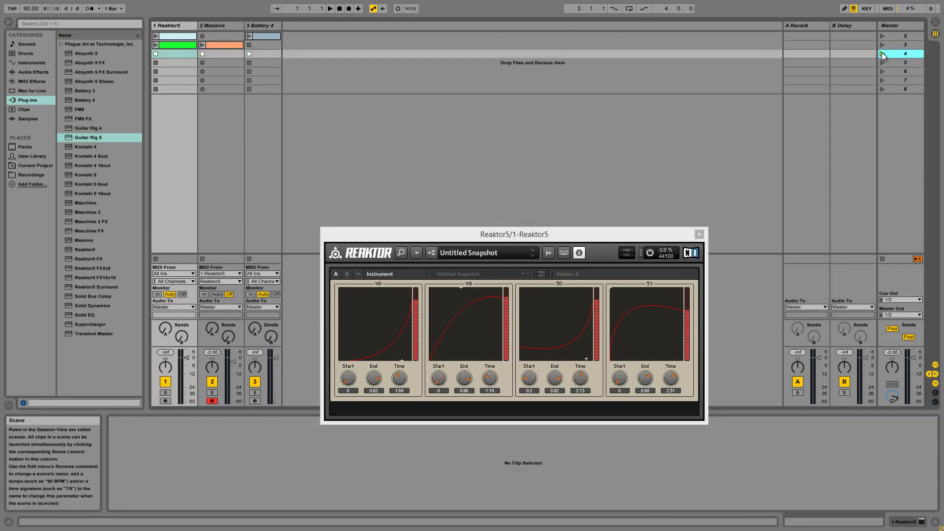
pyautogui.click(175, 25)
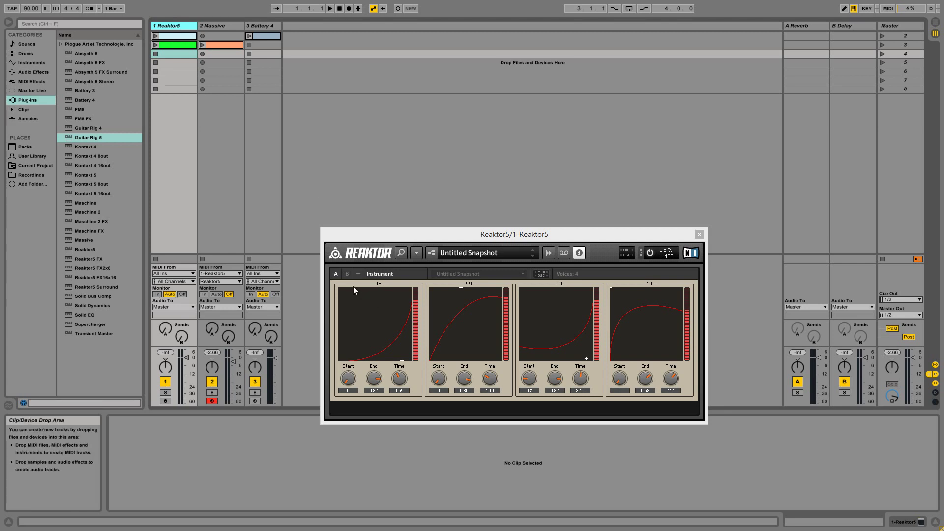
pyautogui.moveTo(332, 282); pyautogui.dragTo(426, 402)
pyautogui.click(156, 45)
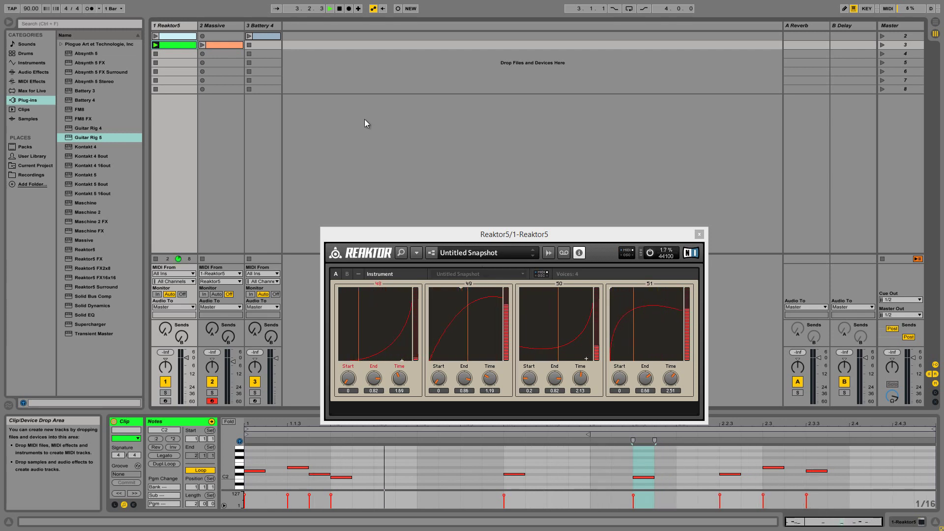
# Bring up the Massive plugin on track 2 and set its monitoring to Auto
pyautogui.click(229, 24)
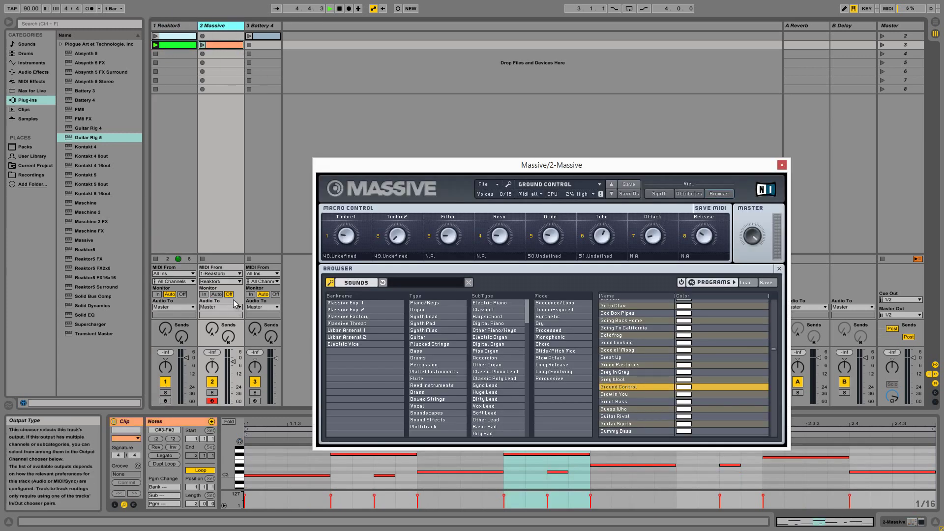
pyautogui.click(203, 45)
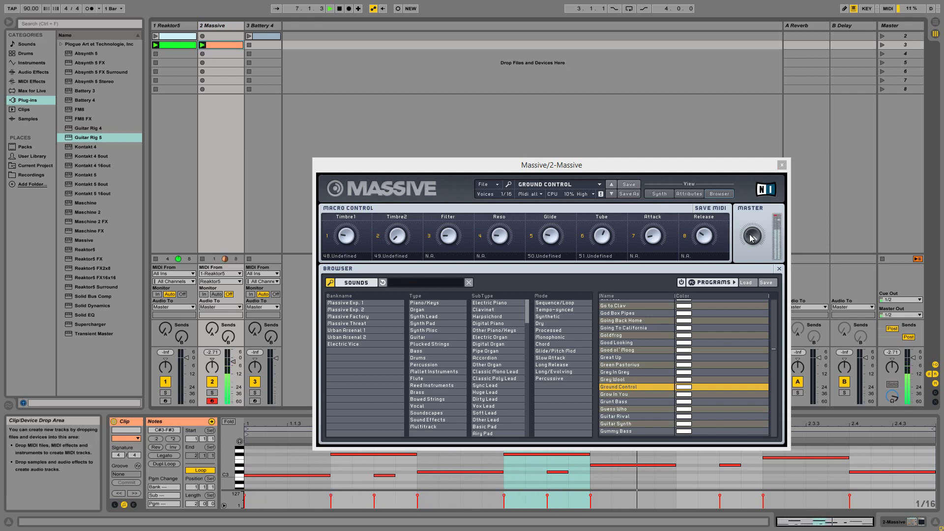
pyautogui.click(753, 253)
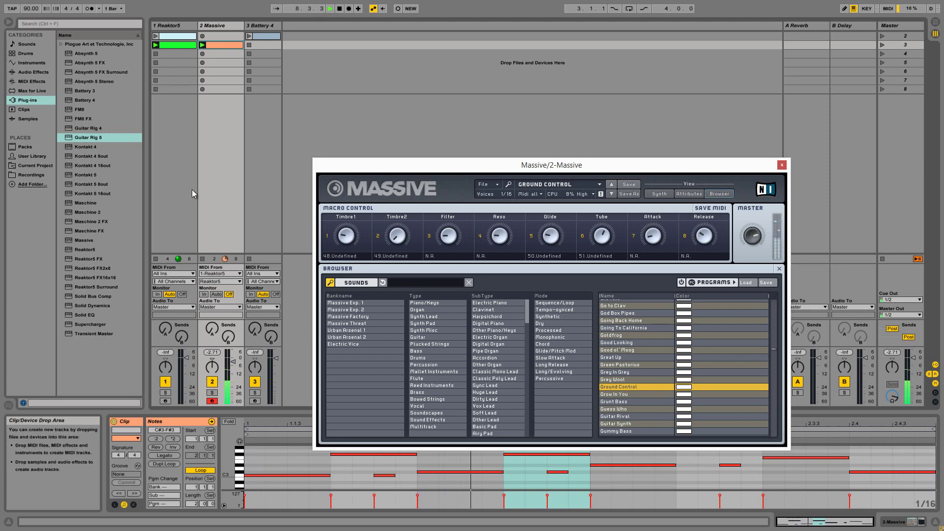
pyautogui.click(218, 296)
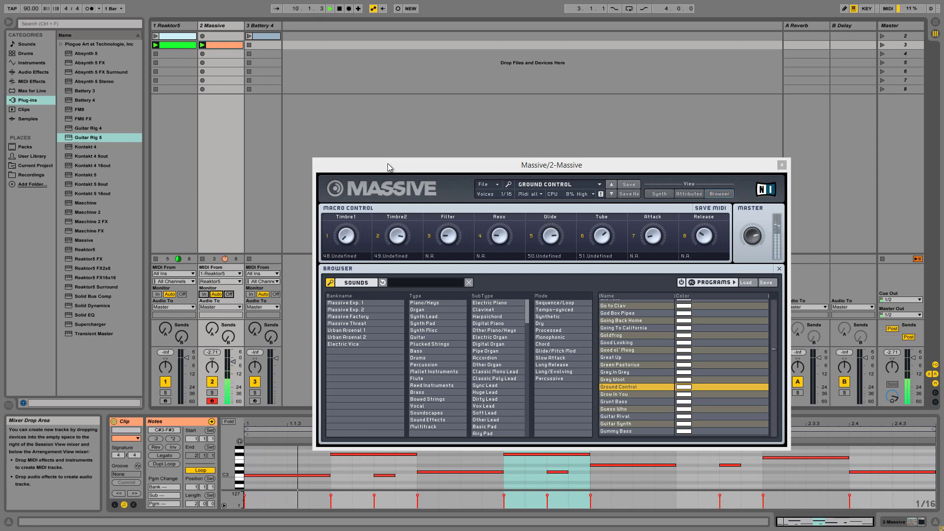
pyautogui.moveTo(392, 161); pyautogui.dragTo(385, 193)
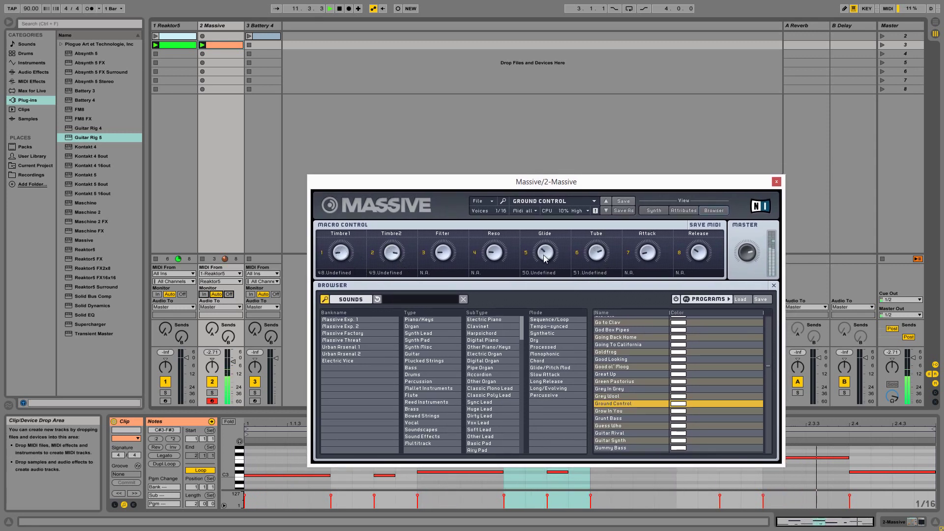
# Turn Massive's Tube and Timbre2 macros, then stop playback back at 1.1.1
pyautogui.moveTo(590, 258); pyautogui.dragTo(589, 265)
pyautogui.moveTo(388, 255); pyautogui.dragTo(374, 262)
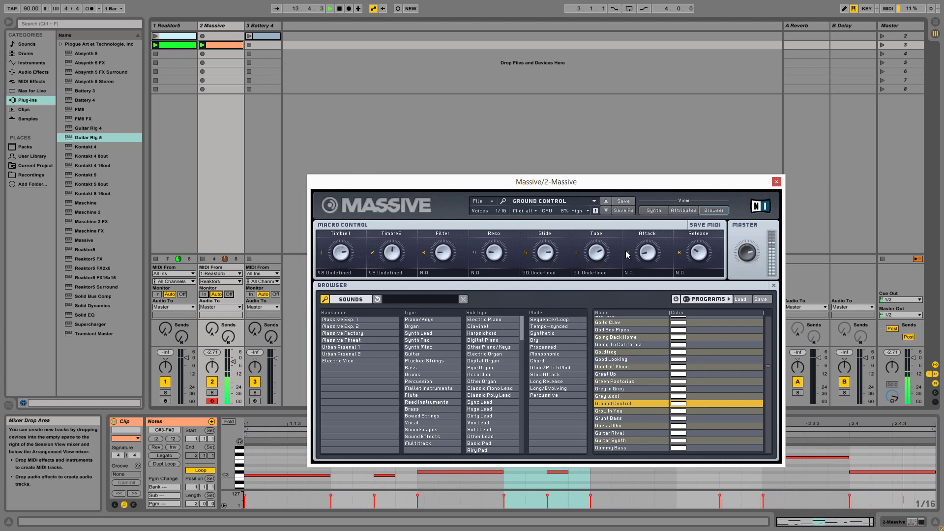
pyautogui.click(339, 9)
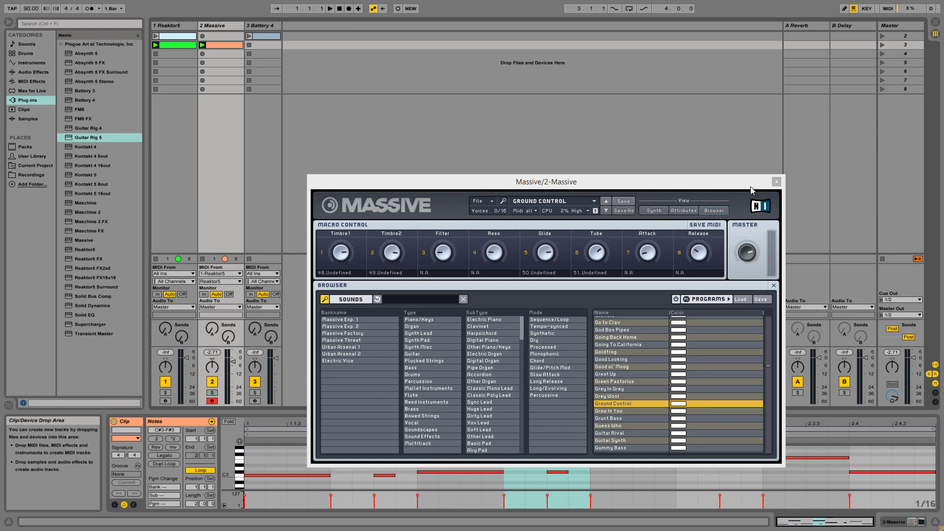
pyautogui.click(172, 27)
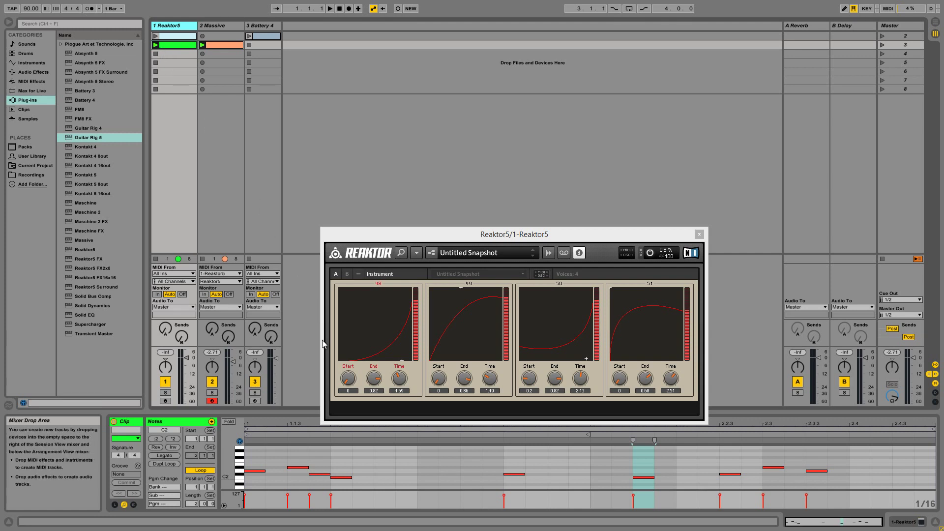
# Set envelope 48's Start to 0 and bend its curve into a fast-rising concave shape
pyautogui.click(348, 379)
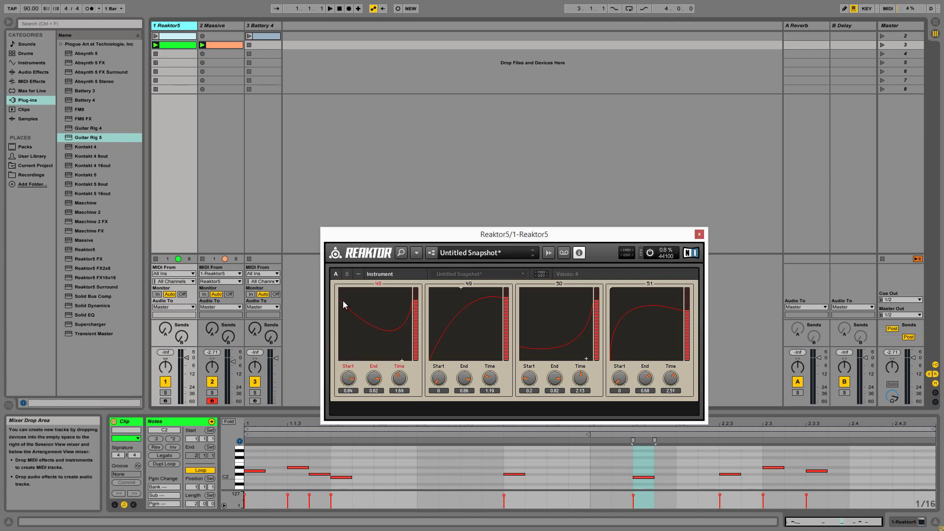
pyautogui.moveTo(348, 379); pyautogui.dragTo(381, 351)
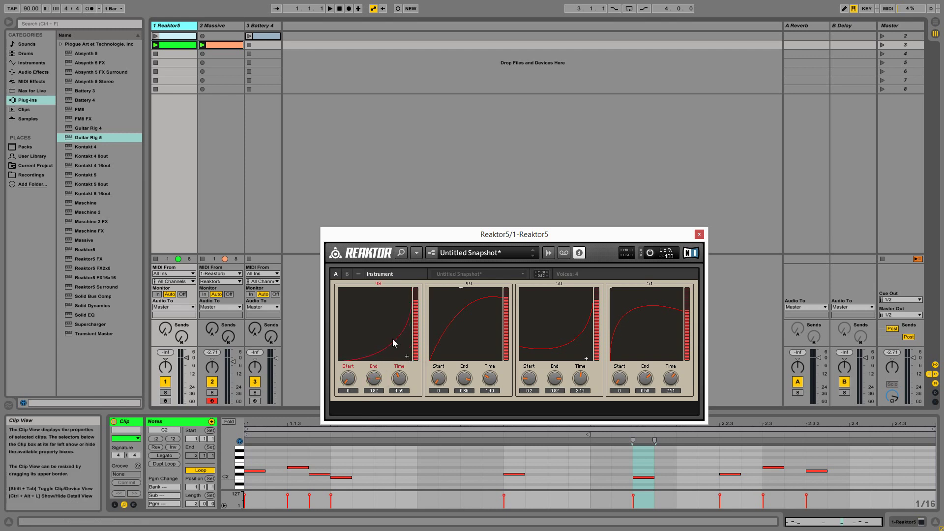
pyautogui.moveTo(354, 309); pyautogui.dragTo(396, 334)
pyautogui.moveTo(339, 346); pyautogui.dragTo(376, 343)
pyautogui.moveTo(413, 368); pyautogui.dragTo(341, 299)
pyautogui.moveTo(400, 381); pyautogui.dragTo(400, 373)
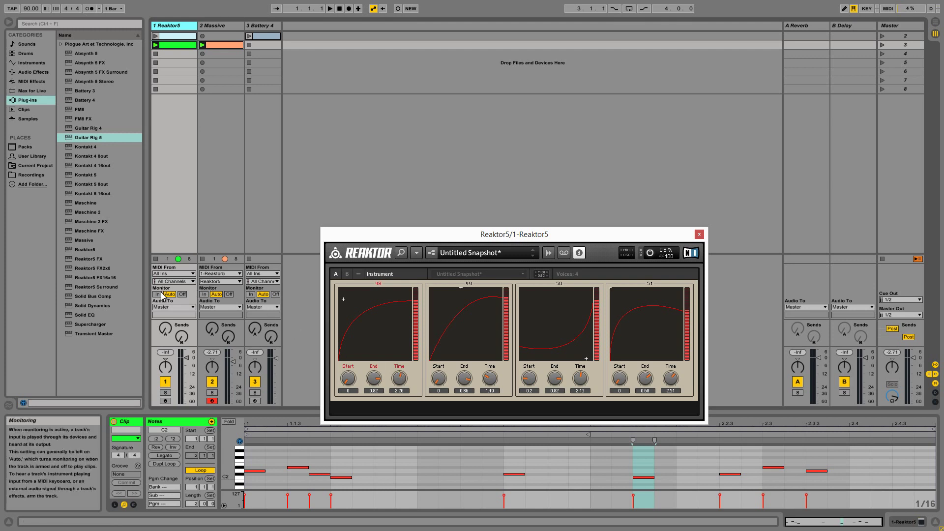
# Raise envelope 48's Time to 2.99 while toggling Reaktor5 monitoring to In and back to Auto
pyautogui.click(301, 339)
pyautogui.click(157, 294)
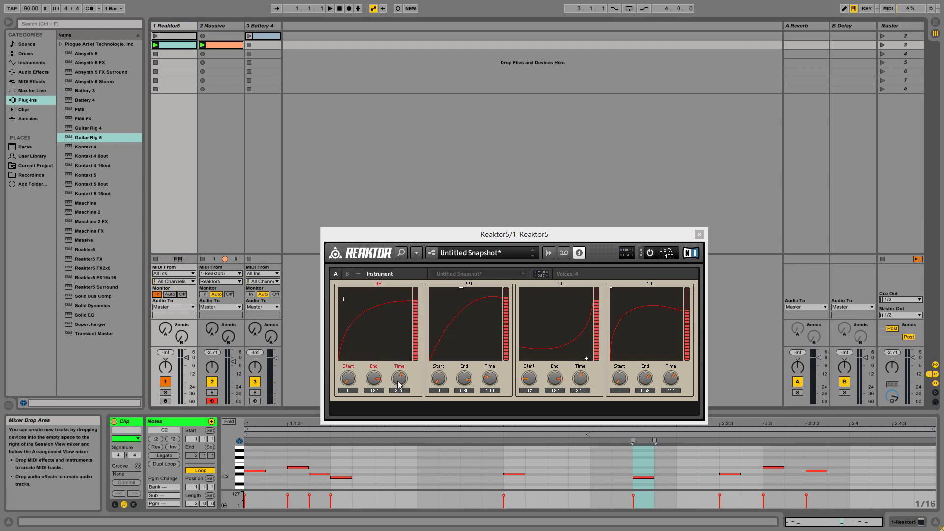
pyautogui.moveTo(399, 378); pyautogui.dragTo(404, 398)
pyautogui.click(170, 295)
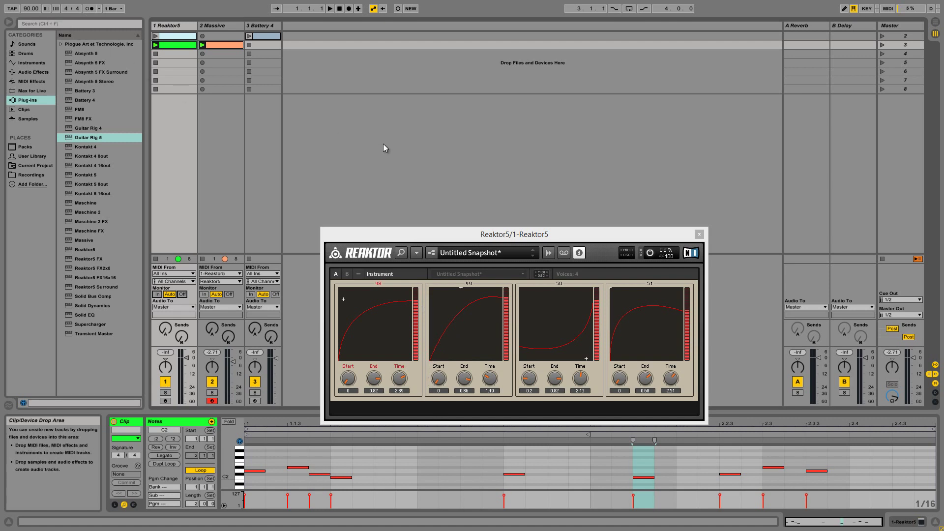
# Start a new Live Set without saving Work1 and put Reaktor5 on the first MIDI track
pyautogui.hotkey('ctrl', 'q')
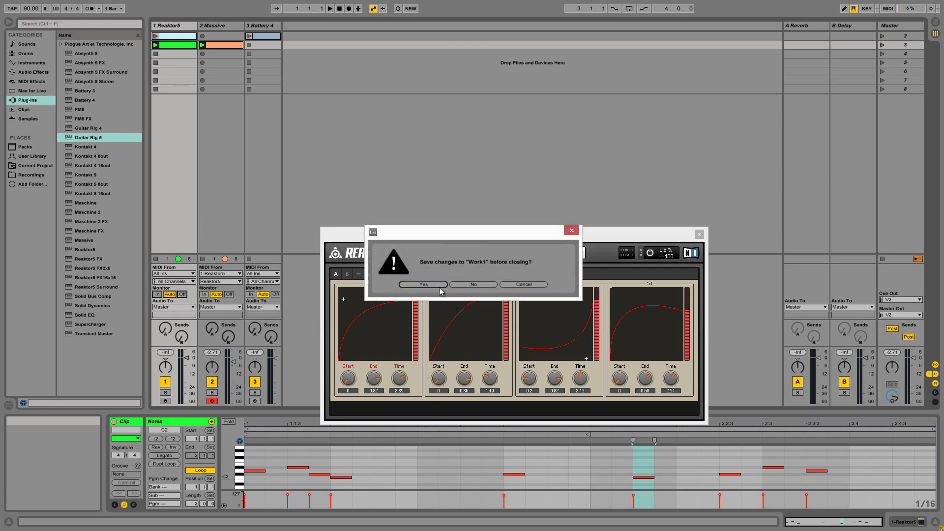
pyautogui.click(437, 285)
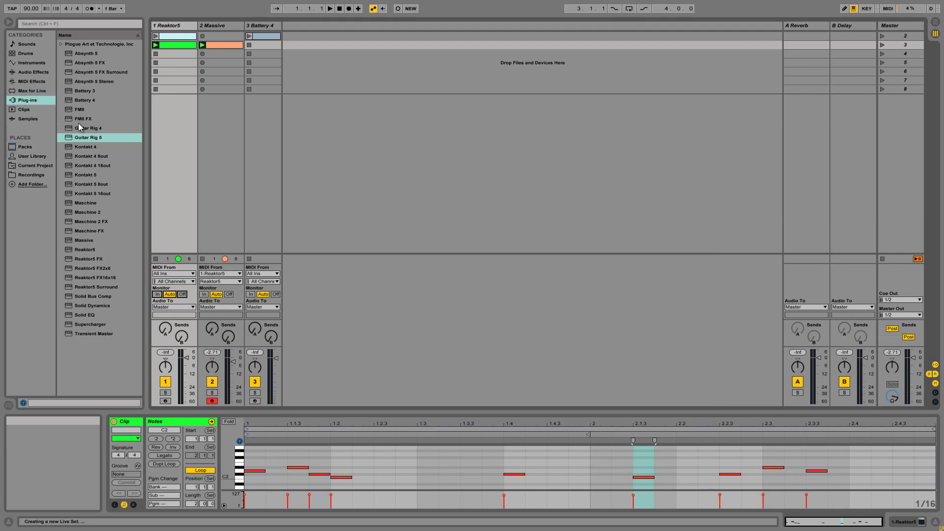
pyautogui.moveTo(79, 251); pyautogui.dragTo(172, 30)
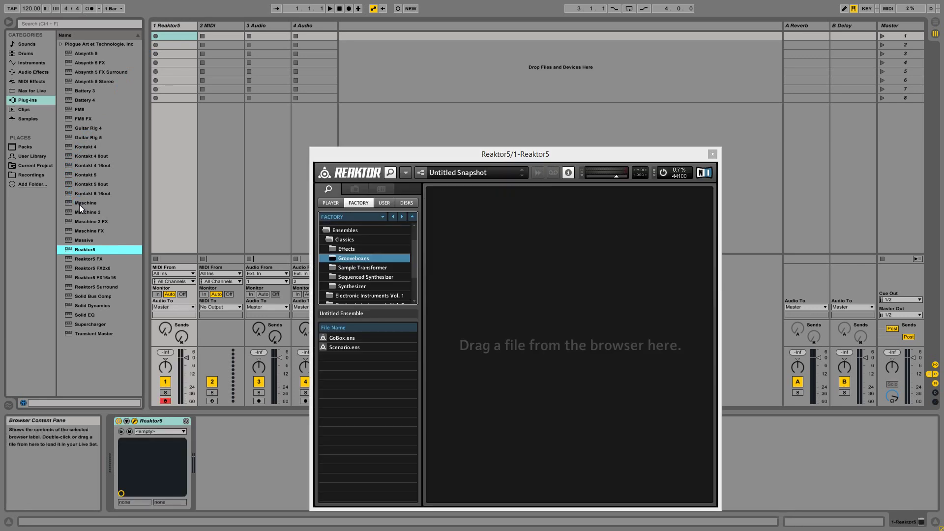
pyautogui.moveTo(79, 205)
pyautogui.mouseDown()
pyautogui.moveTo(153, 119)
pyautogui.moveTo(81, 202)
pyautogui.mouseUp()
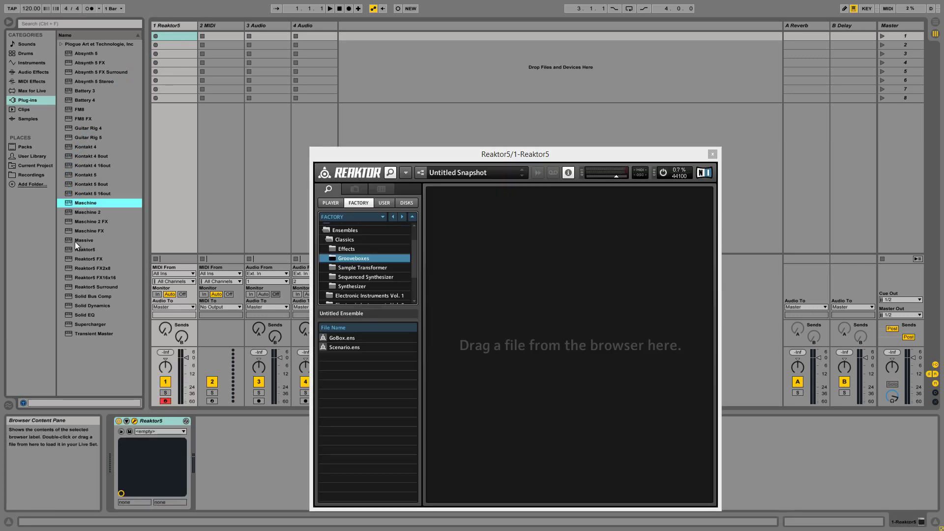
# Add Massive to track 2 and set its MIDI From to 1-Reaktor5
pyautogui.moveTo(74, 242); pyautogui.dragTo(212, 33)
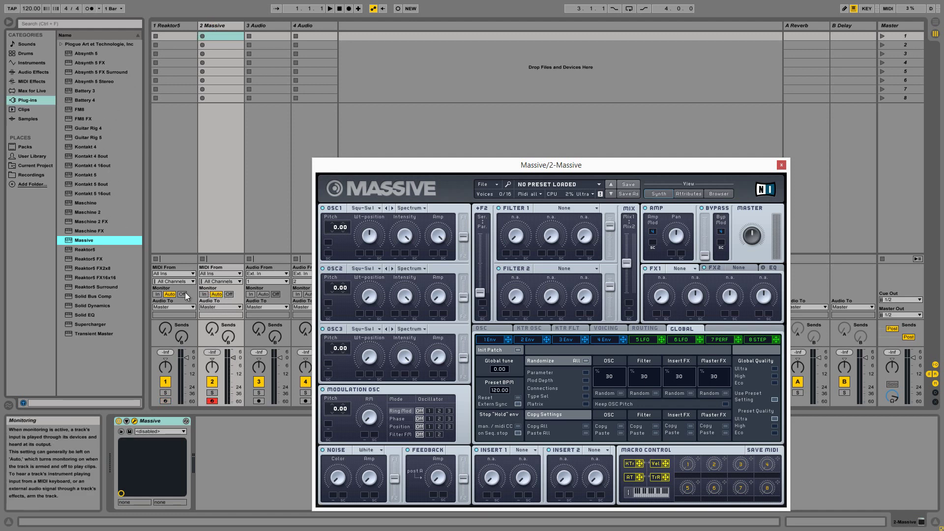
pyautogui.click(221, 274)
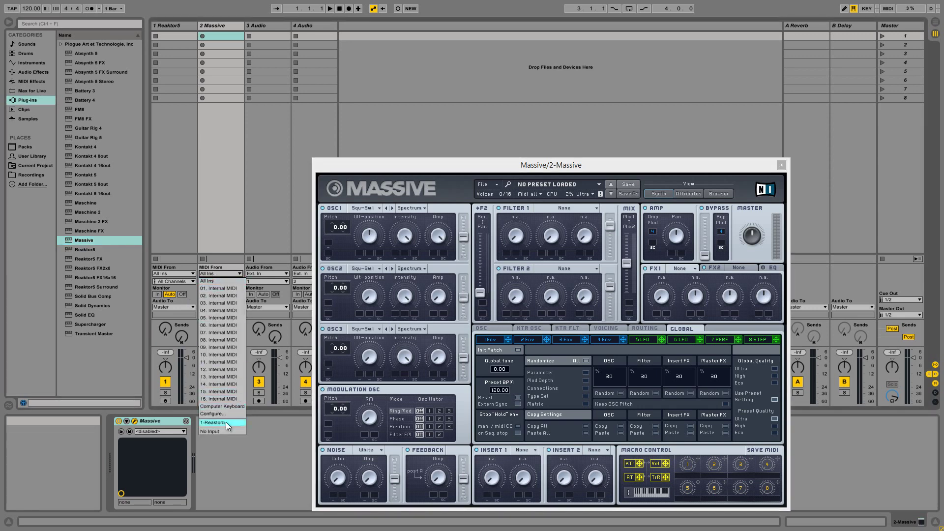
pyautogui.click(226, 426)
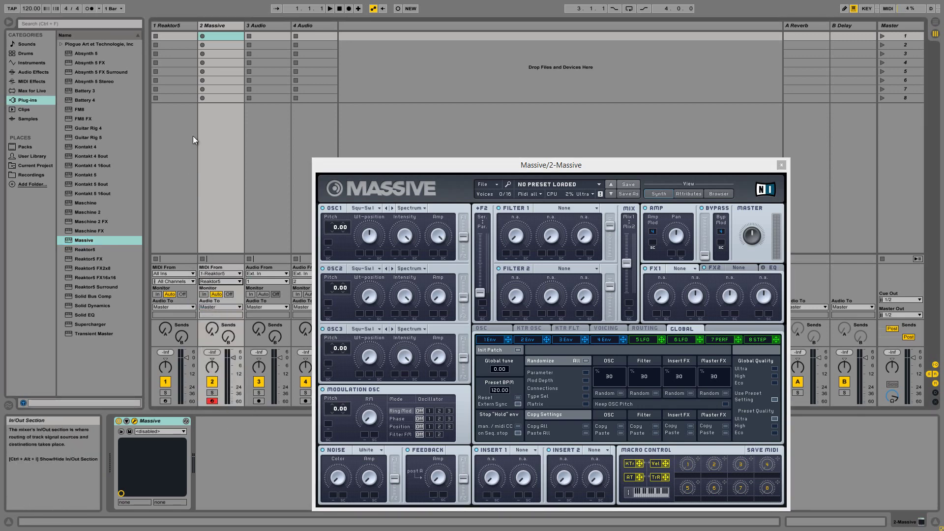
pyautogui.click(724, 195)
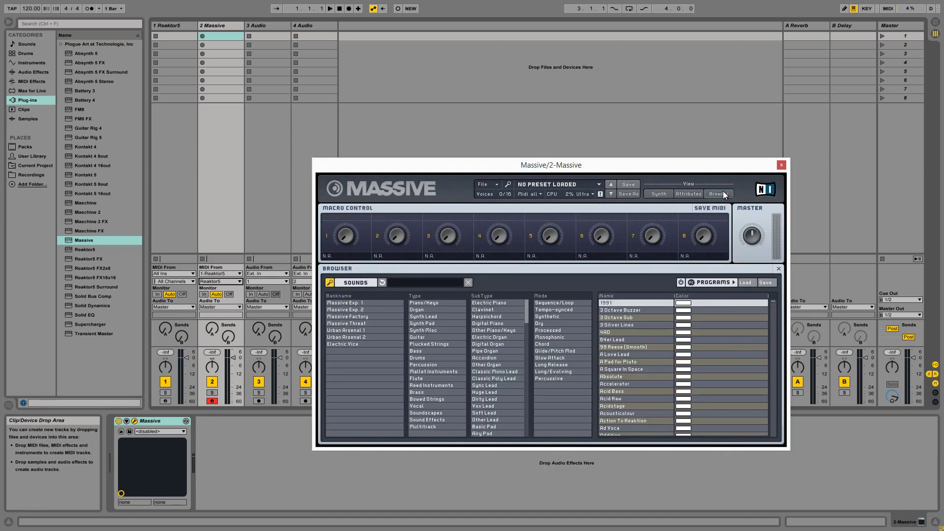
# Load the recent Bezier.ens ensemble into Reaktor5 on track 1
pyautogui.click(167, 28)
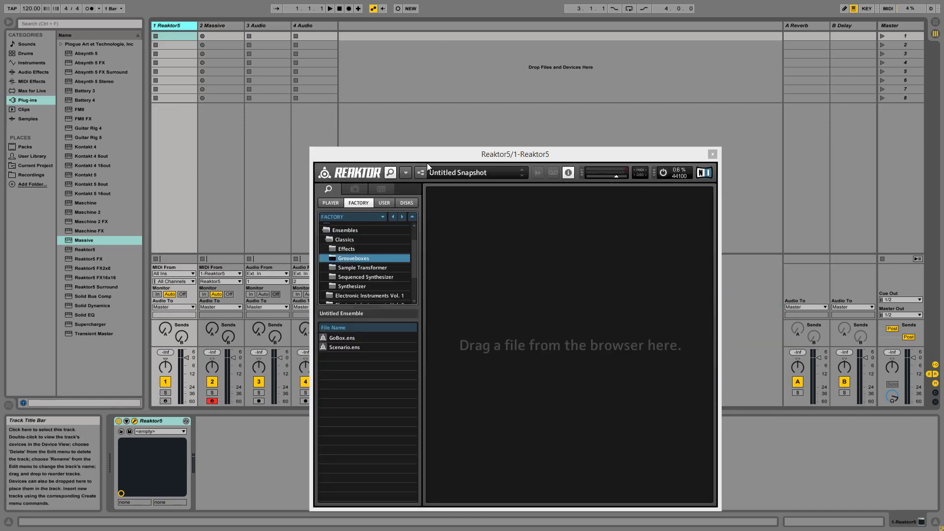
pyautogui.click(406, 172)
pyautogui.moveTo(417, 185)
pyautogui.moveTo(507, 199)
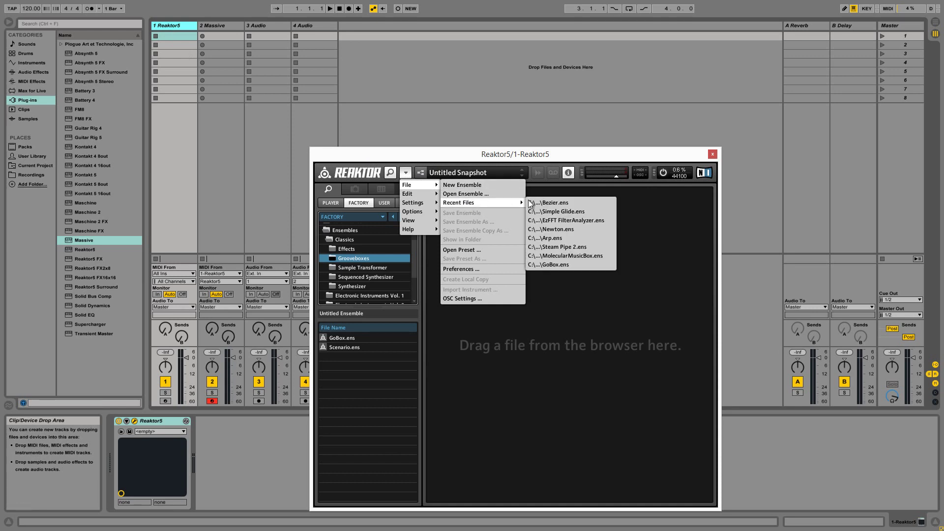
pyautogui.click(553, 200)
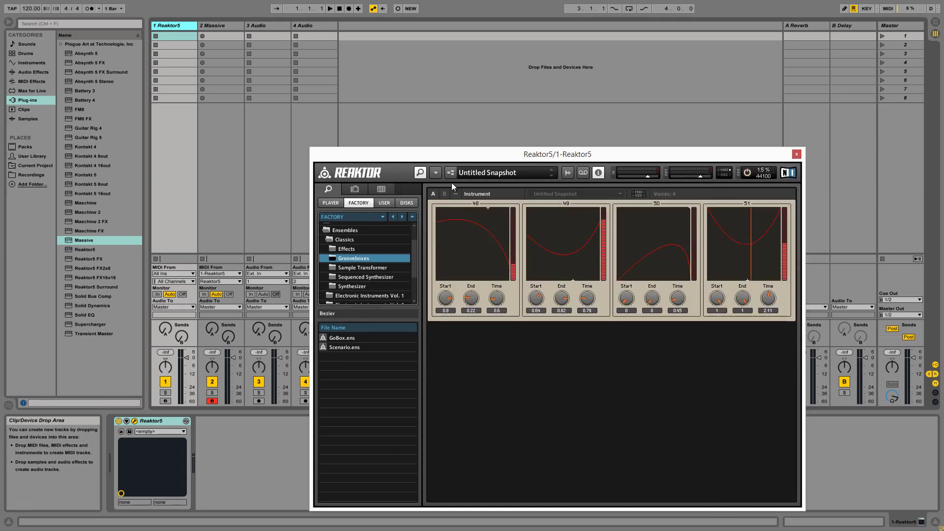
# Create a new MIDI clip on track 1 and add a C2 note at its start
pyautogui.doubleClick(177, 36)
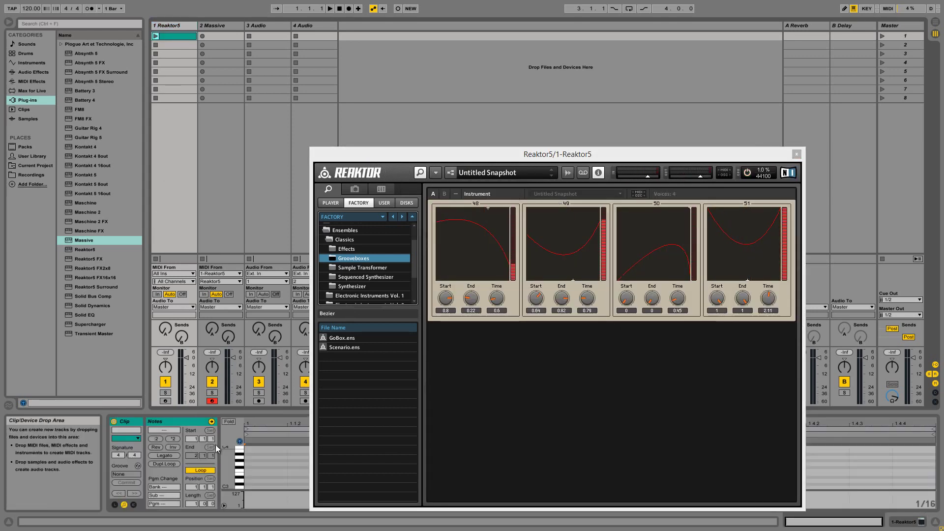
pyautogui.moveTo(226, 455); pyautogui.dragTo(226, 433)
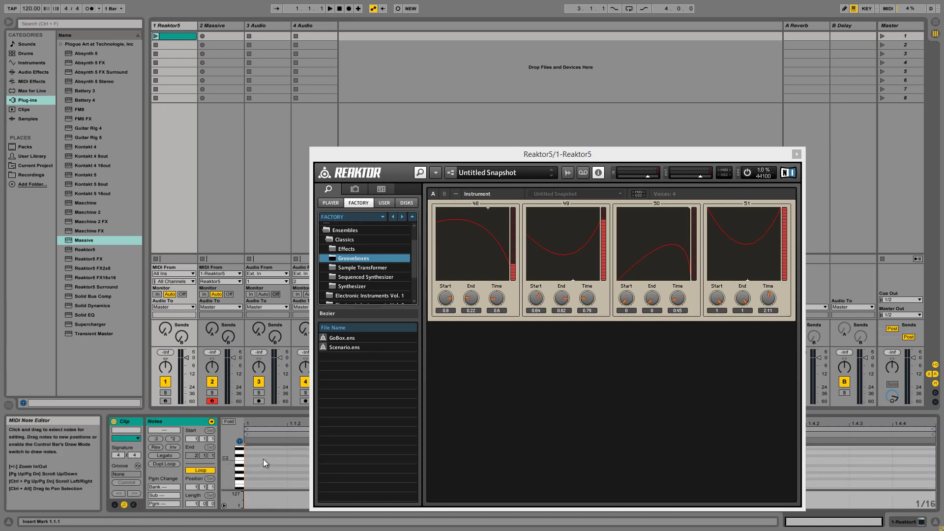
pyautogui.click(472, 200)
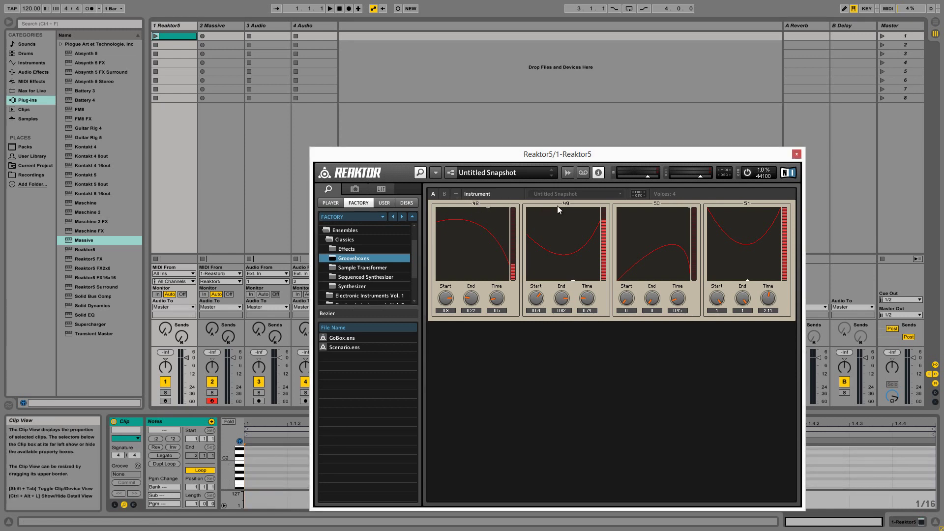
pyautogui.doubleClick(262, 459)
pyautogui.moveTo(470, 153); pyautogui.dragTo(531, 122)
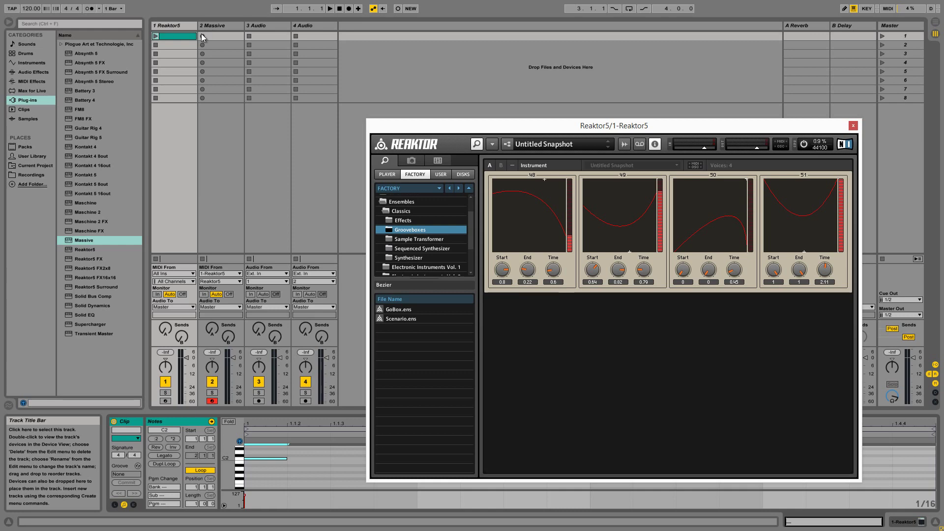
# Play the Reaktor clip, load Accelerator in Massive, MIDI-learn its Tube macro to CC 48, then stop
pyautogui.click(158, 37)
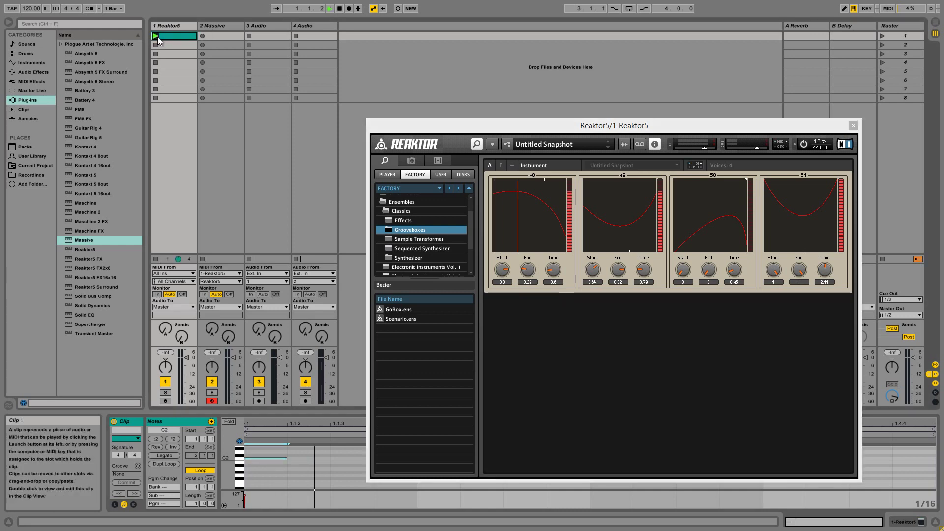
pyautogui.click(223, 28)
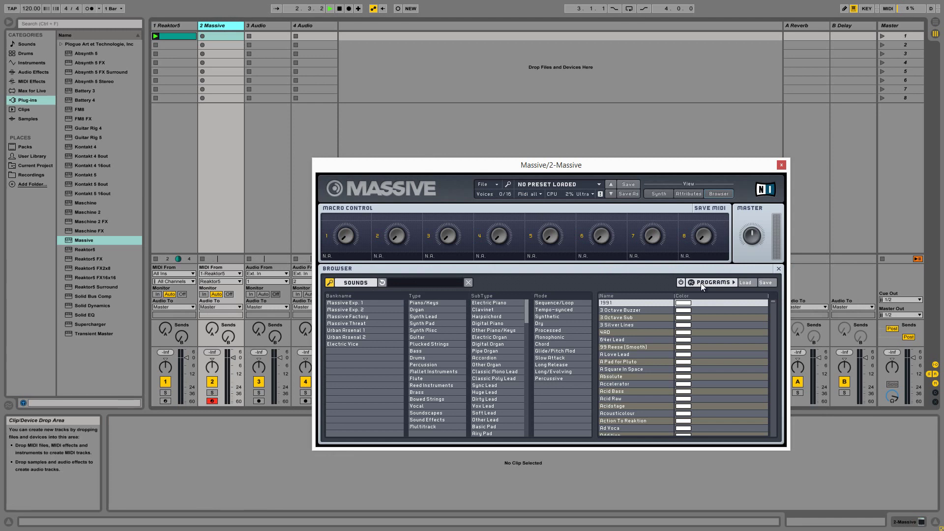
pyautogui.click(635, 384)
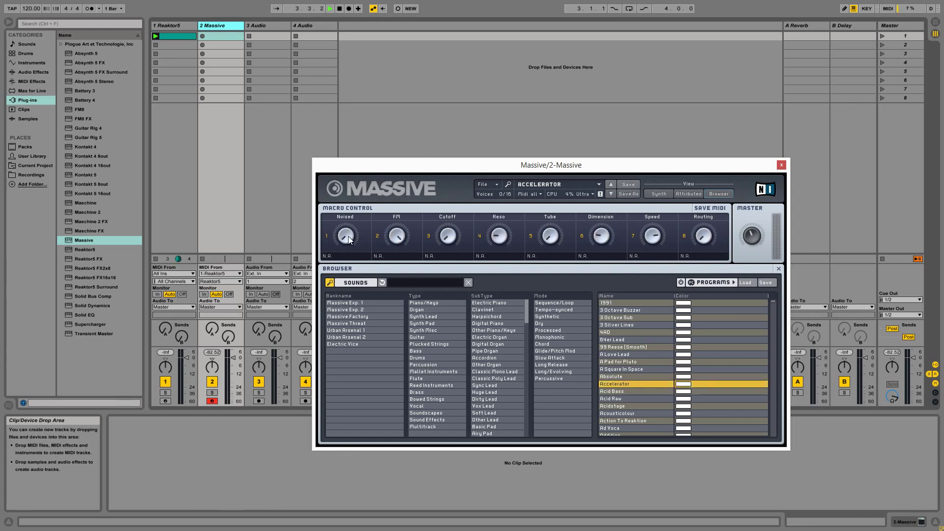
pyautogui.rightClick(554, 238)
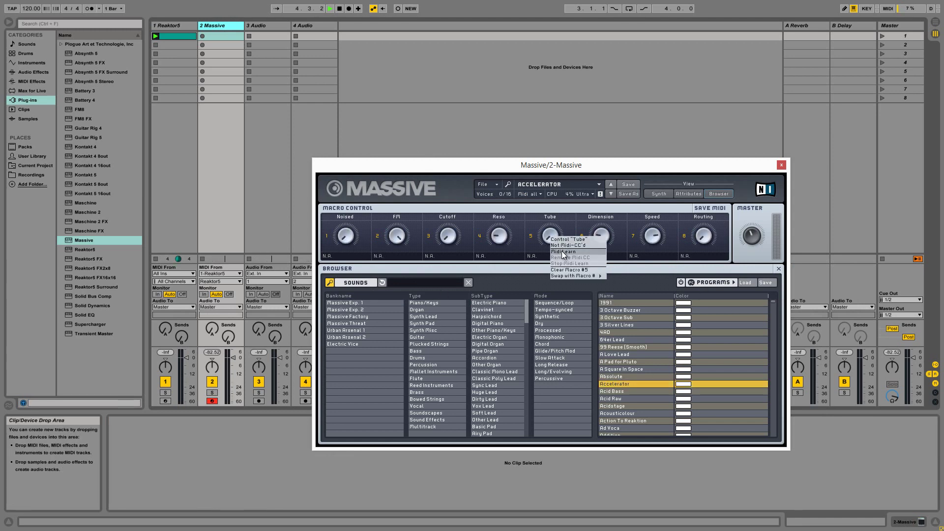
pyautogui.click(562, 251)
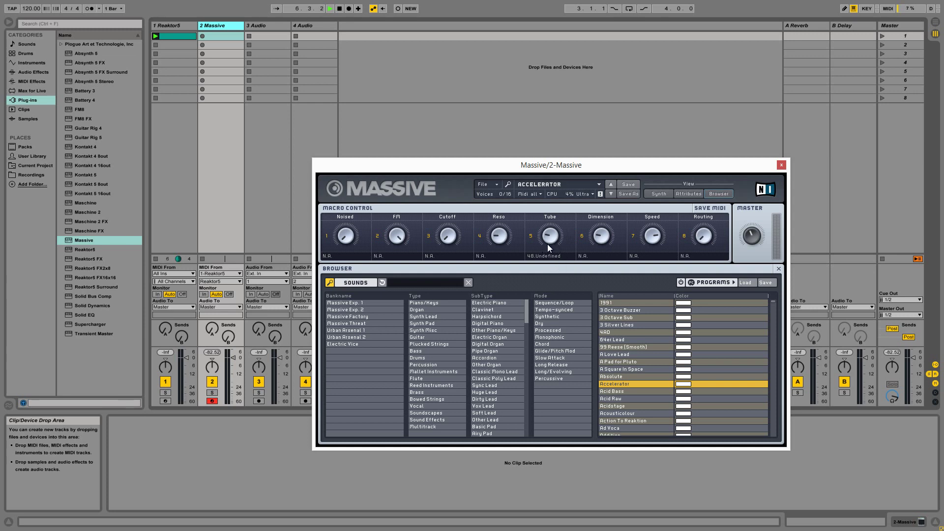
pyautogui.click(340, 9)
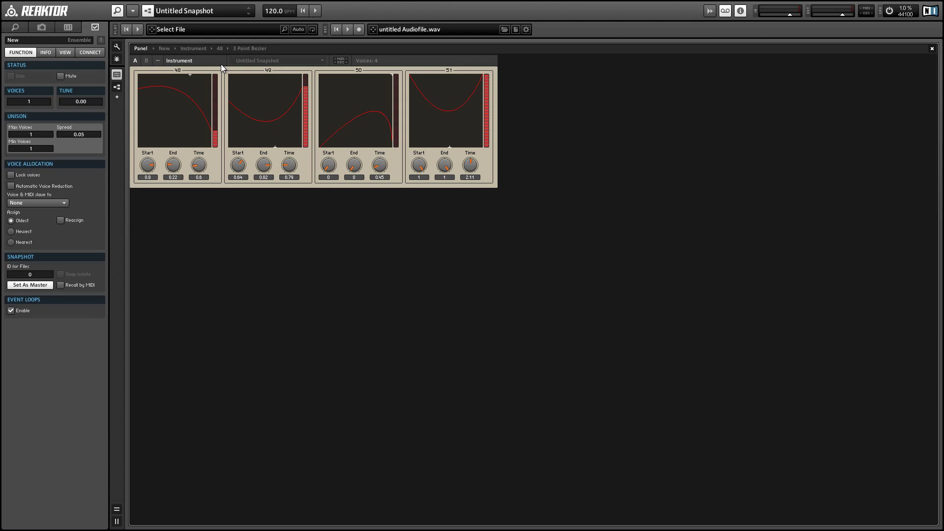
# Open macro 48's internal structure in Structure view and select its Sel. Gate module
pyautogui.click(190, 48)
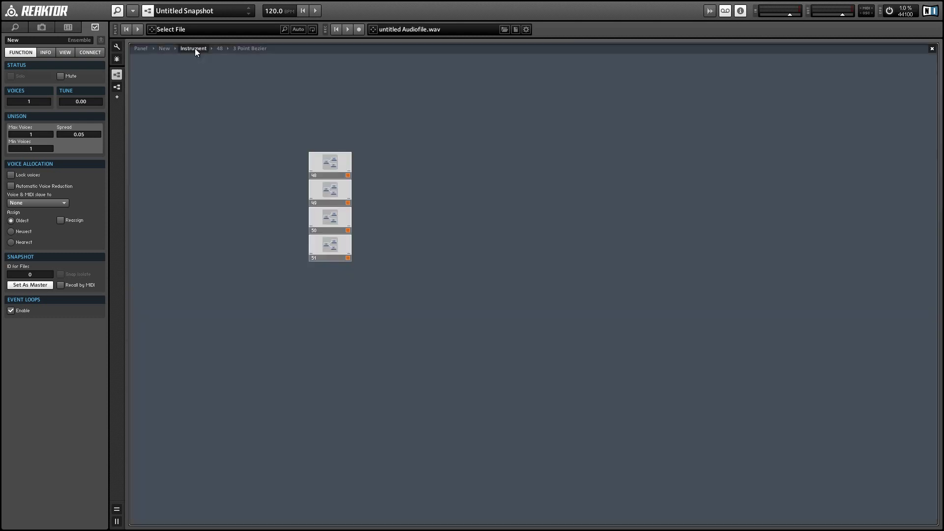
pyautogui.click(334, 166)
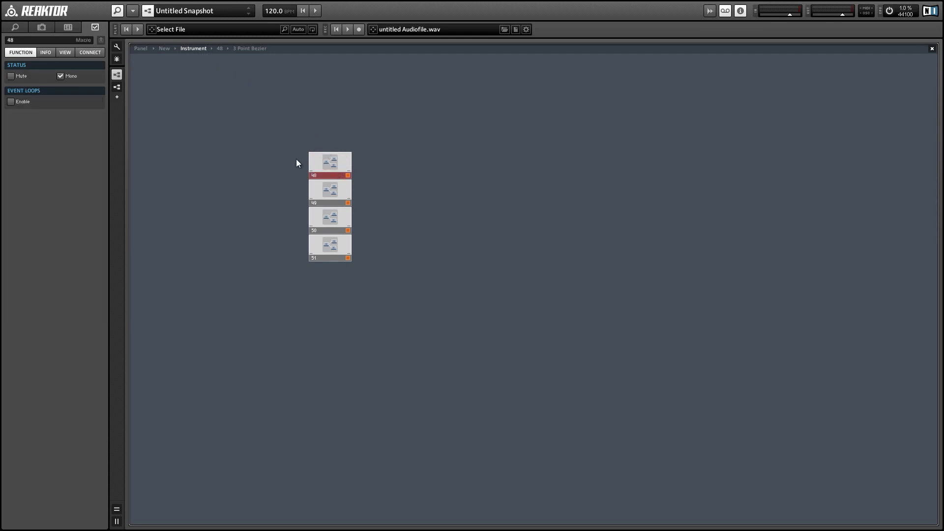
pyautogui.doubleClick(335, 161)
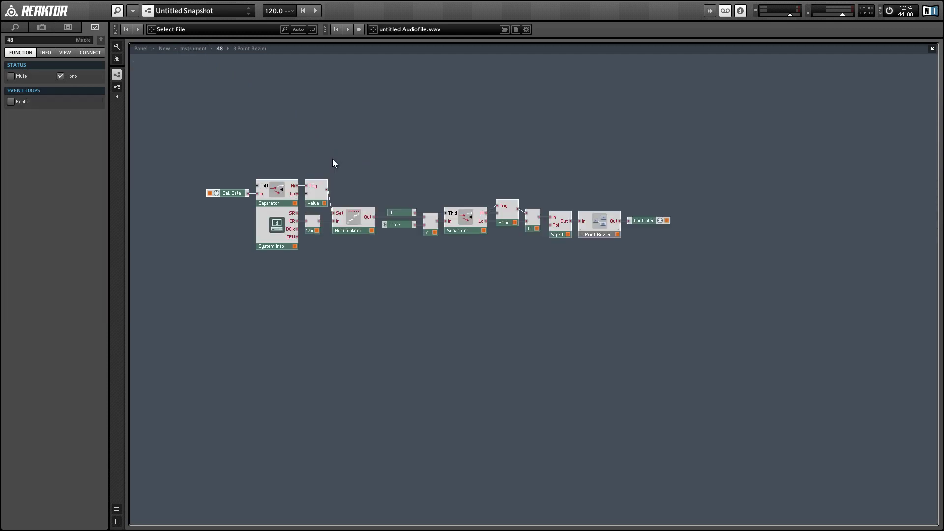
pyautogui.click(224, 195)
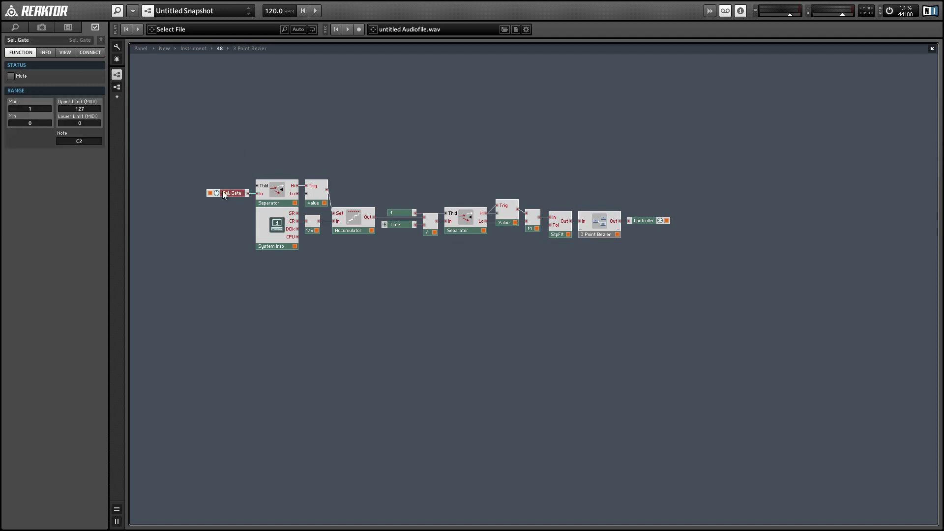
# Set the gate note to C3 and the Controller number to 60, and rename the macro 60
pyautogui.doubleClick(98, 142)
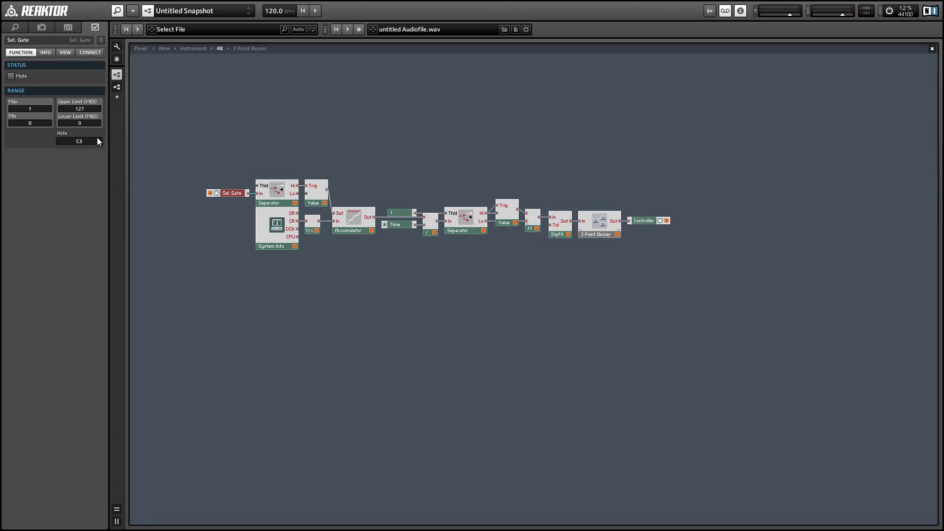
pyautogui.click(647, 220)
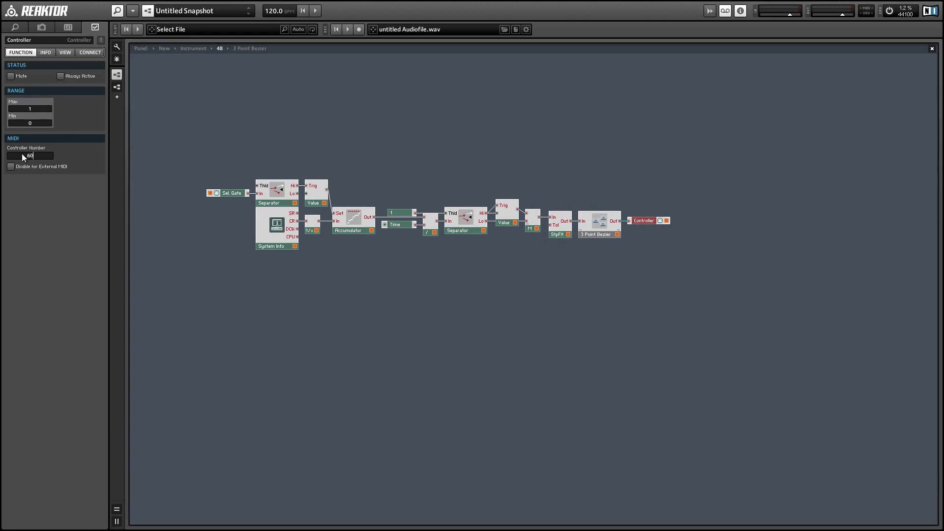
pyautogui.press('Escape')
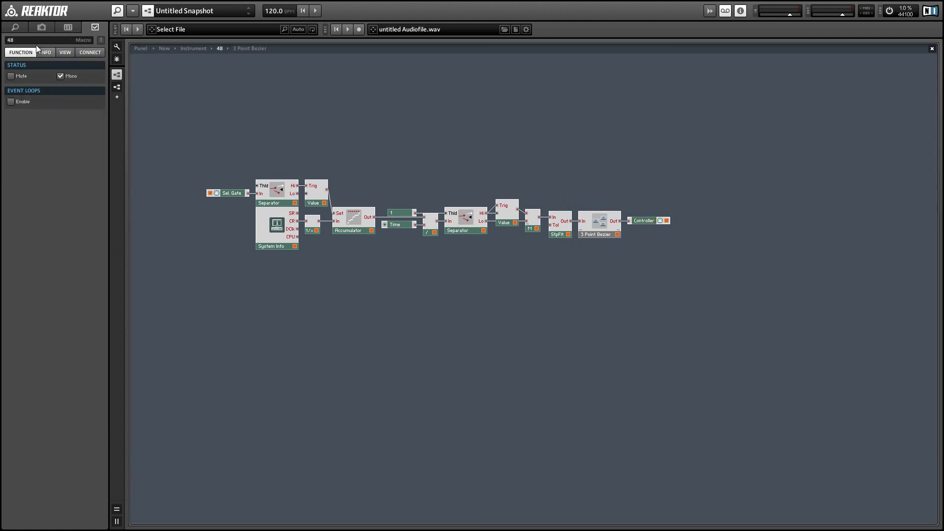
pyautogui.doubleClick(35, 40)
# Reopen macro 60 from the instrument level and select its 3 Point Bezier module
pyautogui.doubleClick(458, 286)
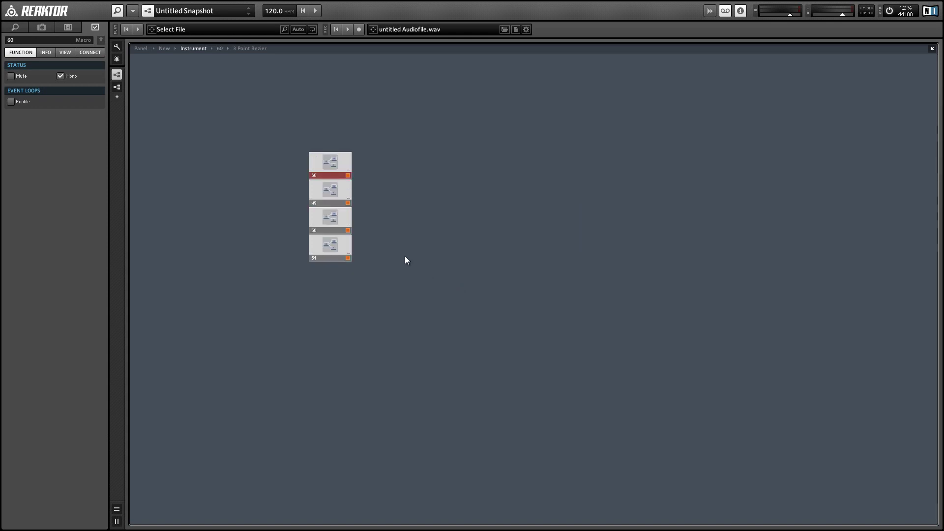
pyautogui.doubleClick(335, 170)
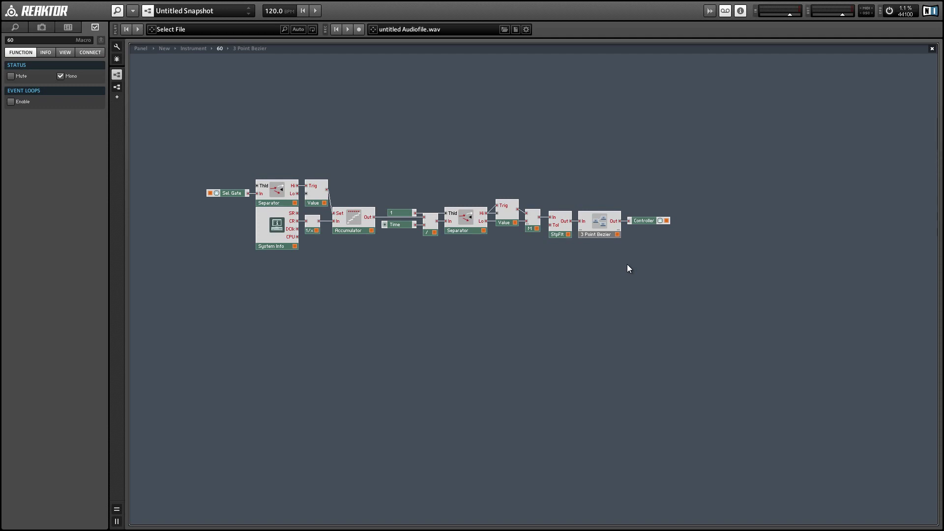
pyautogui.moveTo(631, 264); pyautogui.dragTo(572, 197)
# Turn Mono off for 3 Point Bezier and adjust curve 60 to Start 0.44, End 0.58, Time 3.71
pyautogui.rightClick(603, 222)
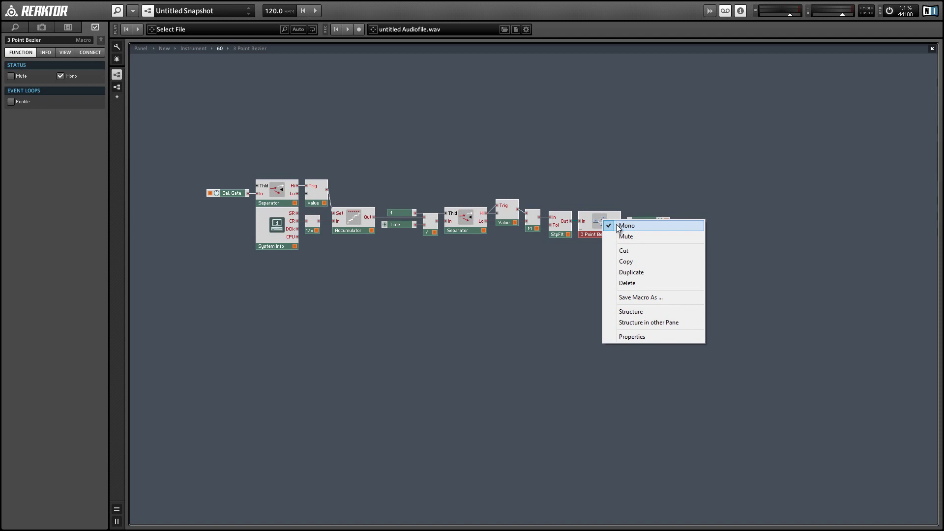
pyautogui.click(619, 226)
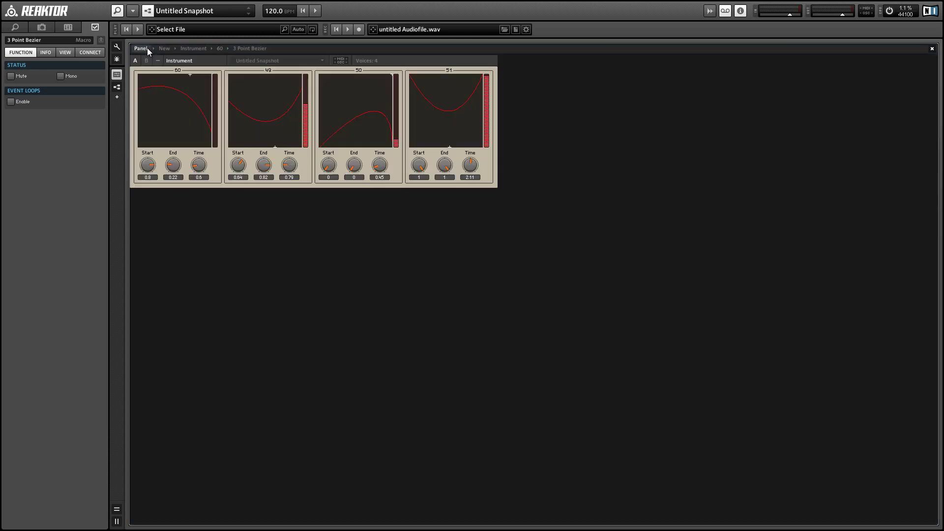
pyautogui.moveTo(147, 165); pyautogui.dragTo(208, 175)
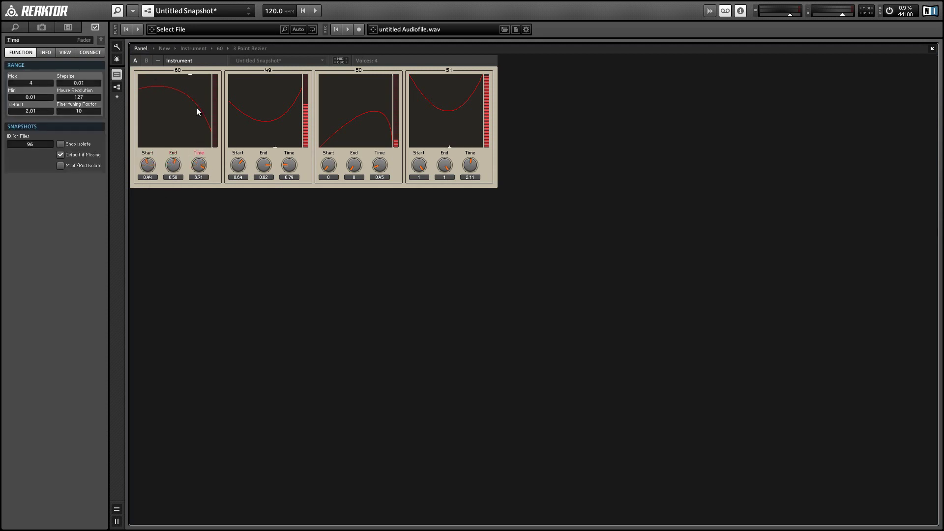
pyautogui.click(180, 121)
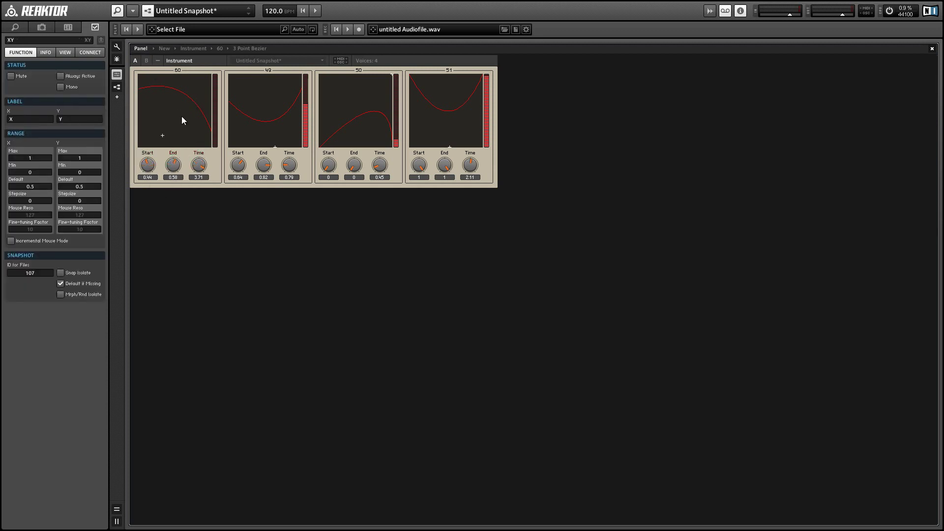
pyautogui.click(249, 49)
# Make 3 Point Bezier mono again, open it, and toggle Mono on its 3 Point Solve T module
pyautogui.doubleClick(391, 117)
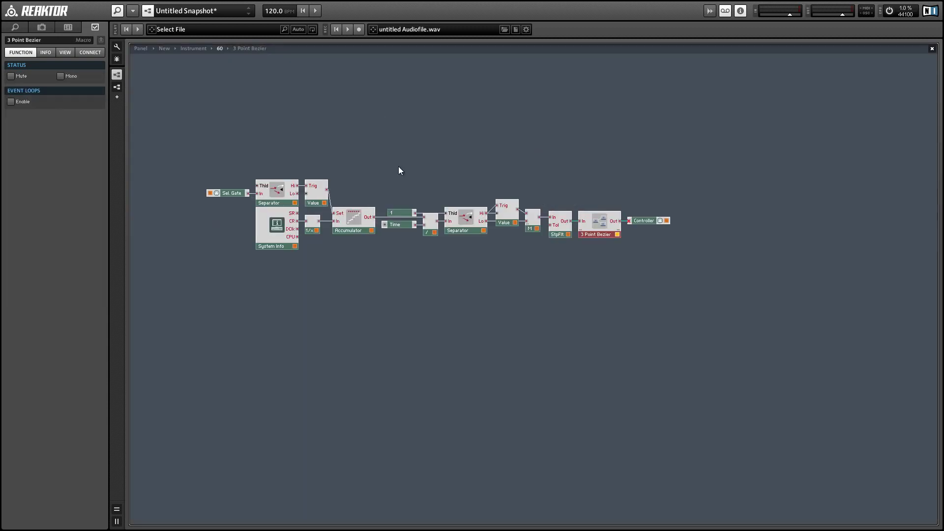
pyautogui.rightClick(599, 213)
pyautogui.click(610, 218)
pyautogui.doubleClick(597, 225)
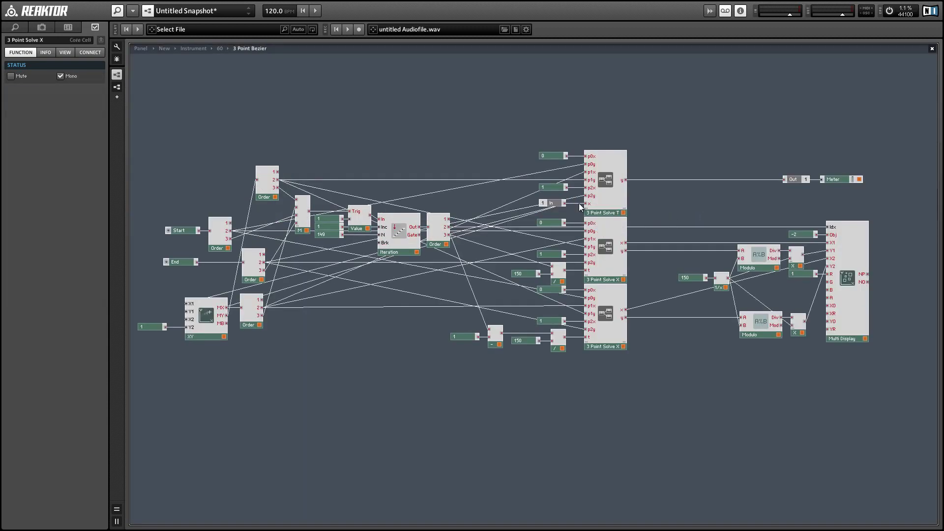
pyautogui.click(615, 196)
pyautogui.rightClick(615, 197)
pyautogui.click(623, 201)
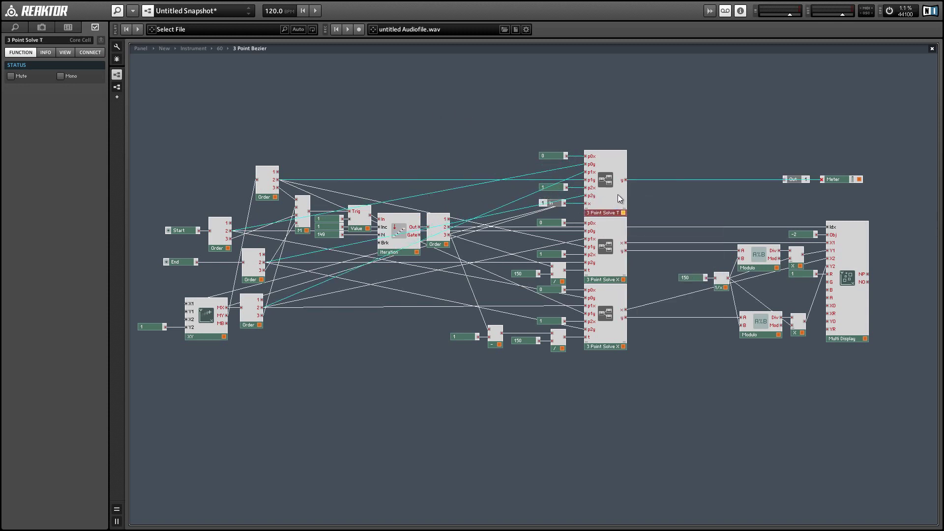
# Inspect the Meter module, nudge the Controller in macro 60, and reopen the 3 Point Bezier internals
pyautogui.click(846, 180)
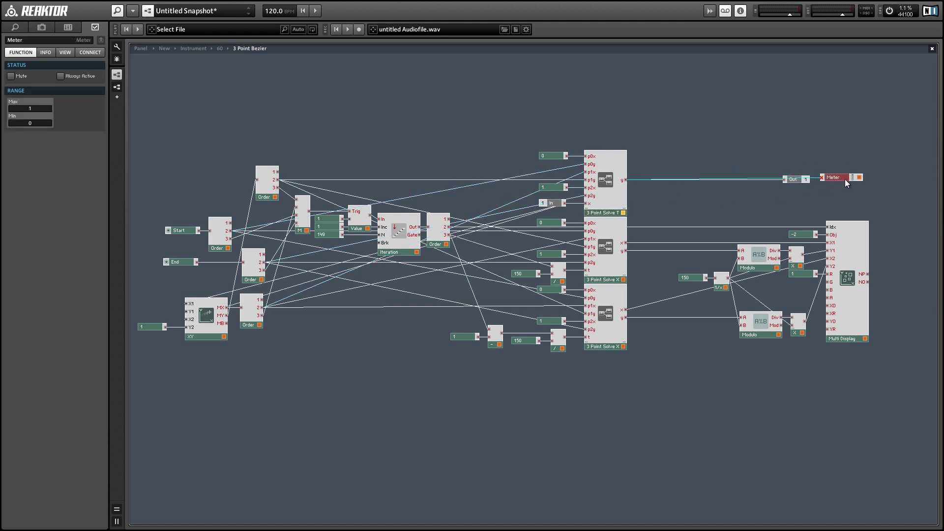
pyautogui.doubleClick(770, 144)
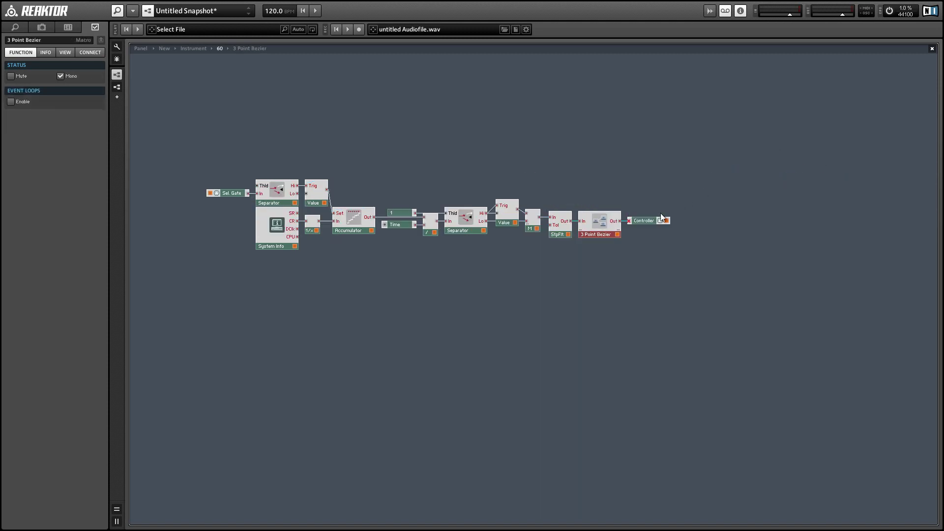
pyautogui.moveTo(655, 220); pyautogui.dragTo(662, 209)
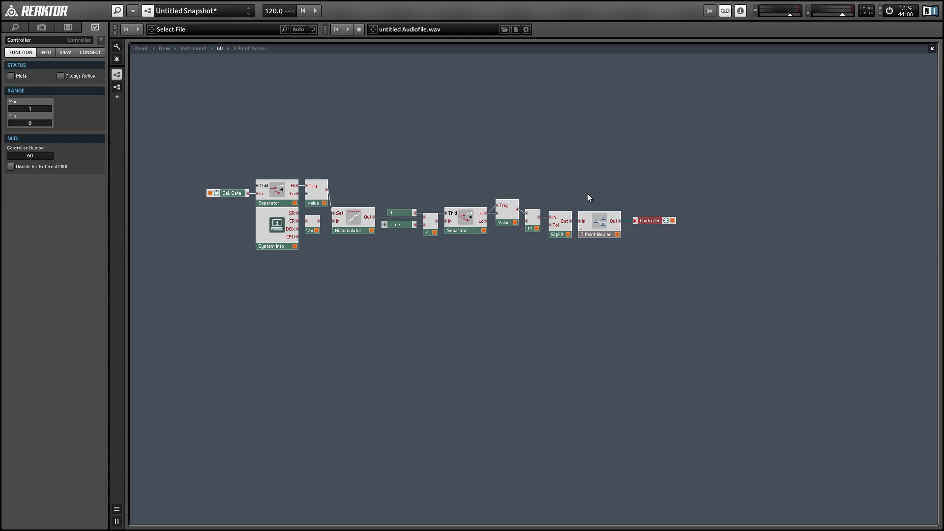
pyautogui.doubleClick(601, 224)
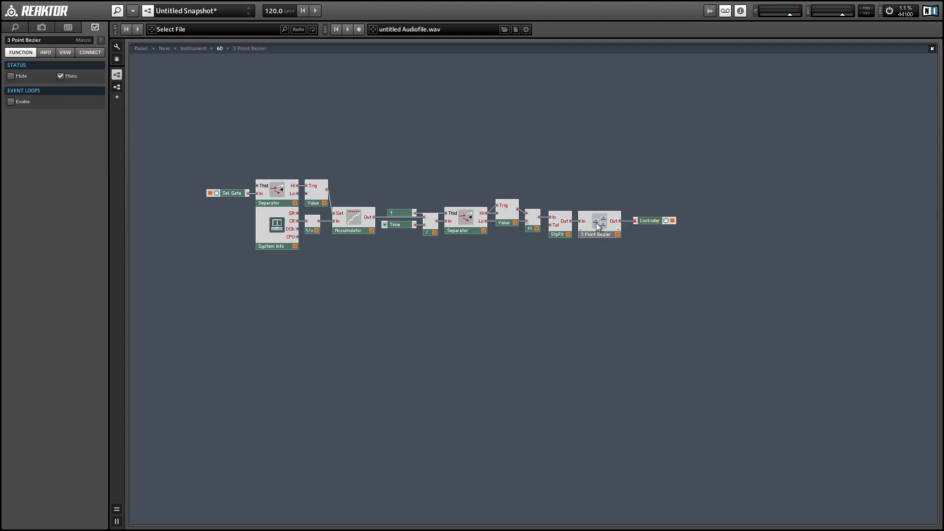
pyautogui.rightClick(600, 205)
pyautogui.press('Escape')
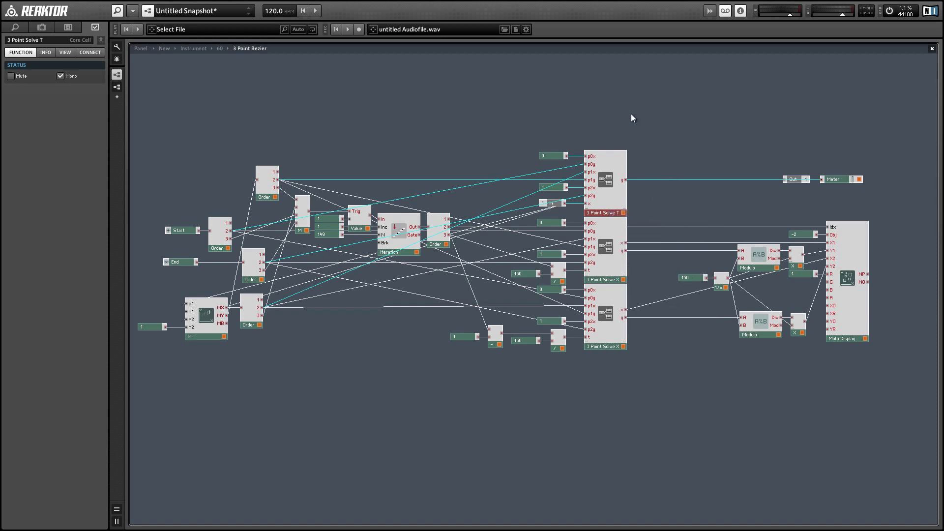
pyautogui.click(571, 138)
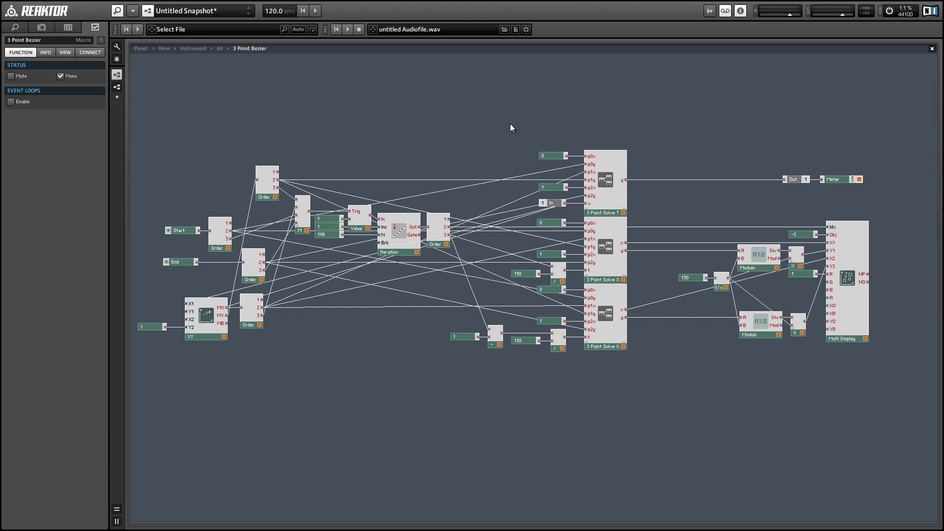
# Shift the Iteration module with its input constants slightly right in the 3 Point Bezier structure, then check the left Order module
pyautogui.moveTo(511, 124); pyautogui.dragTo(555, 124)
pyautogui.moveTo(324, 141); pyautogui.dragTo(415, 249)
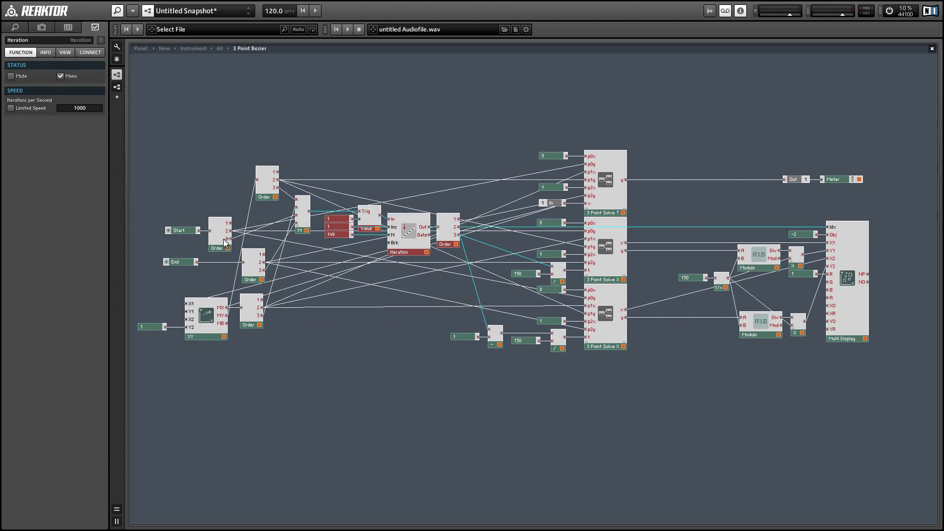
pyautogui.click(222, 243)
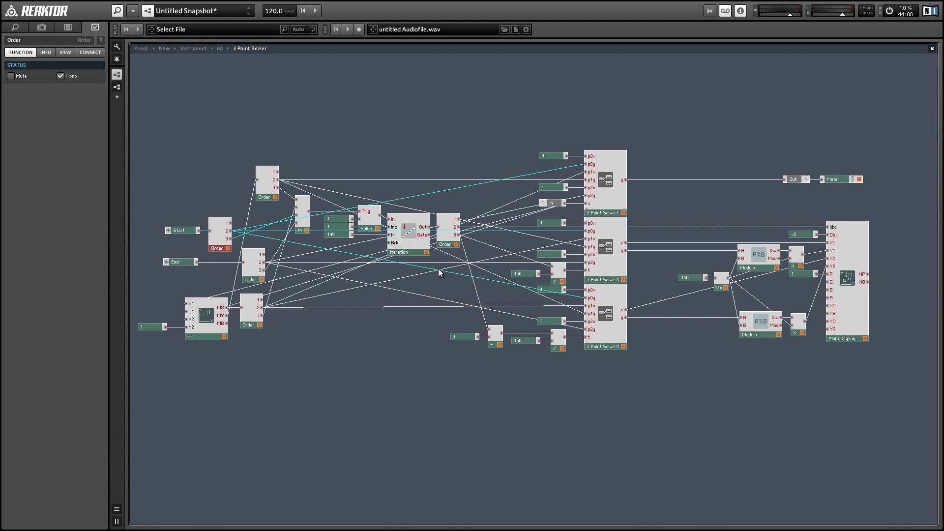
pyautogui.click(503, 400)
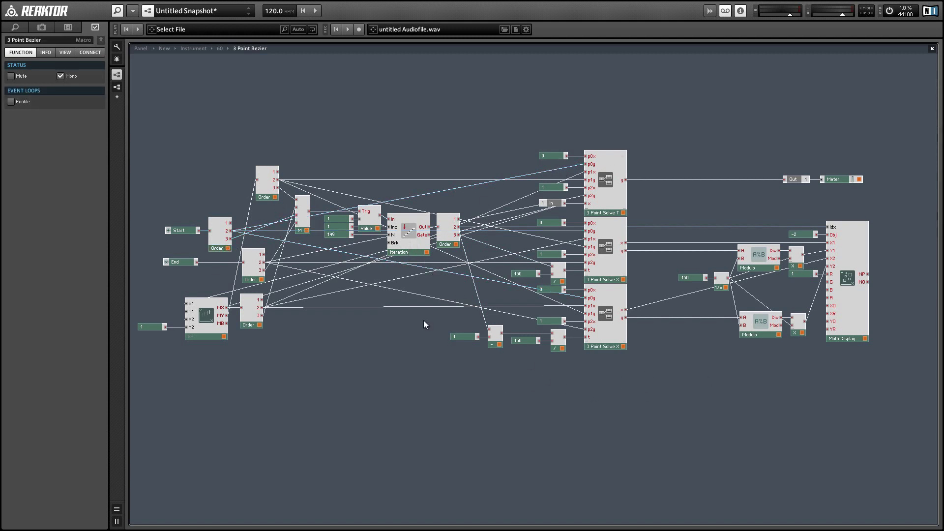